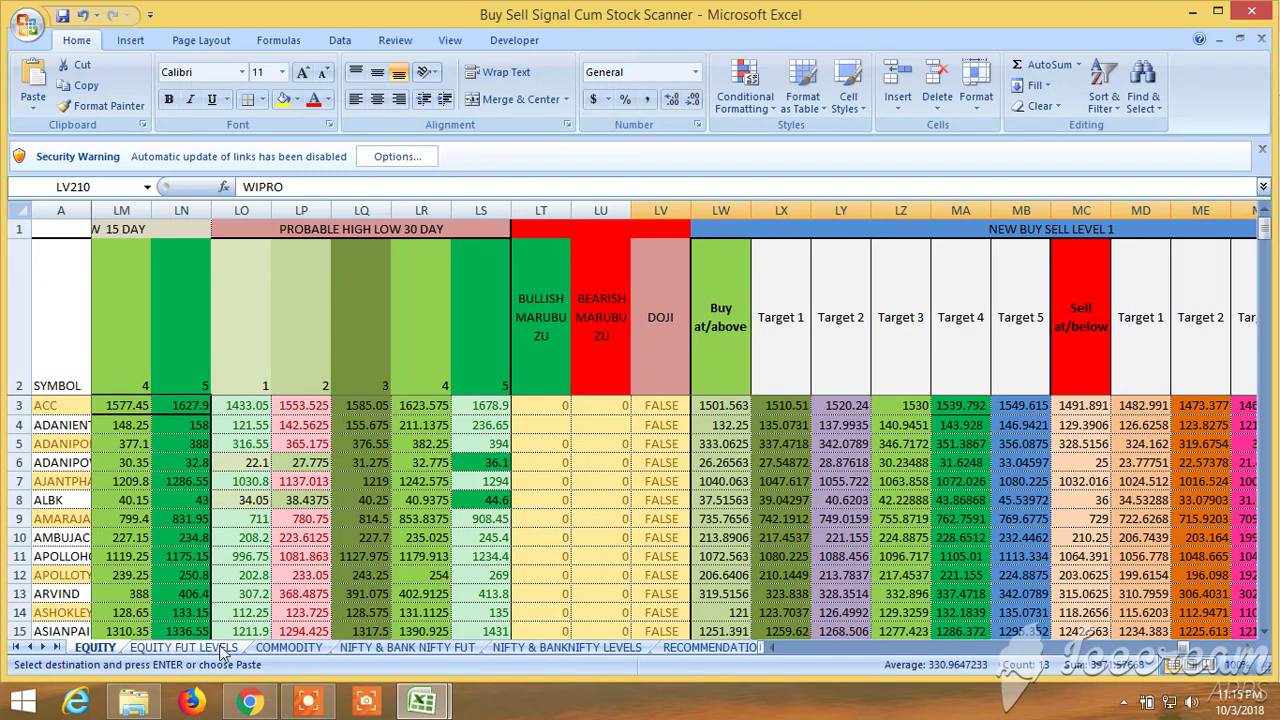
Turn on filtering for the header row with SYMBOL on the EQUITY sheet
click(23, 317)
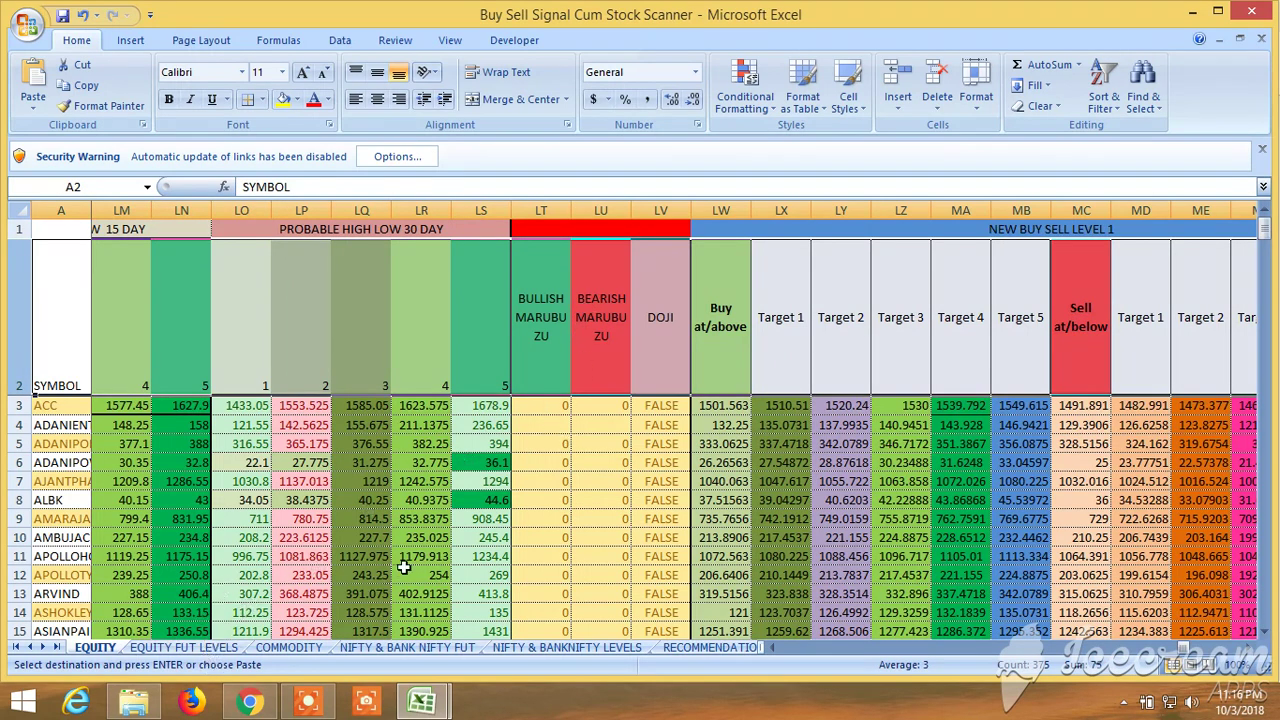
click(340, 40)
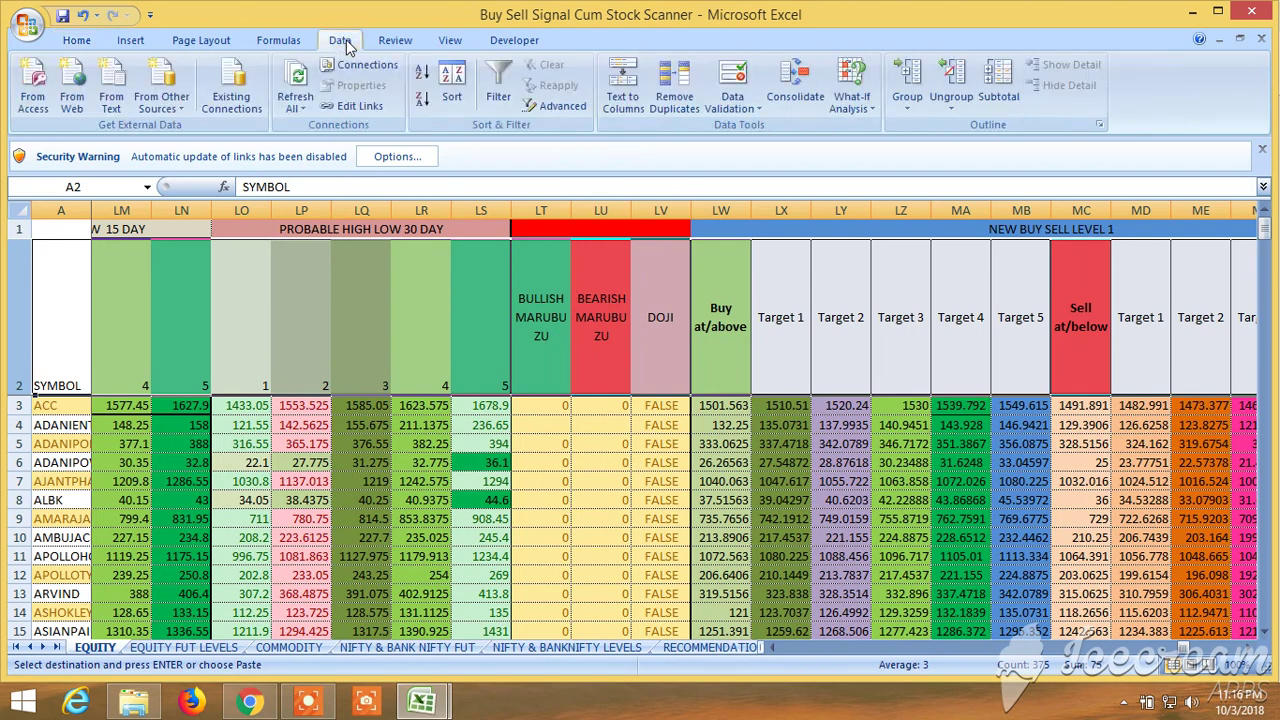
click(497, 92)
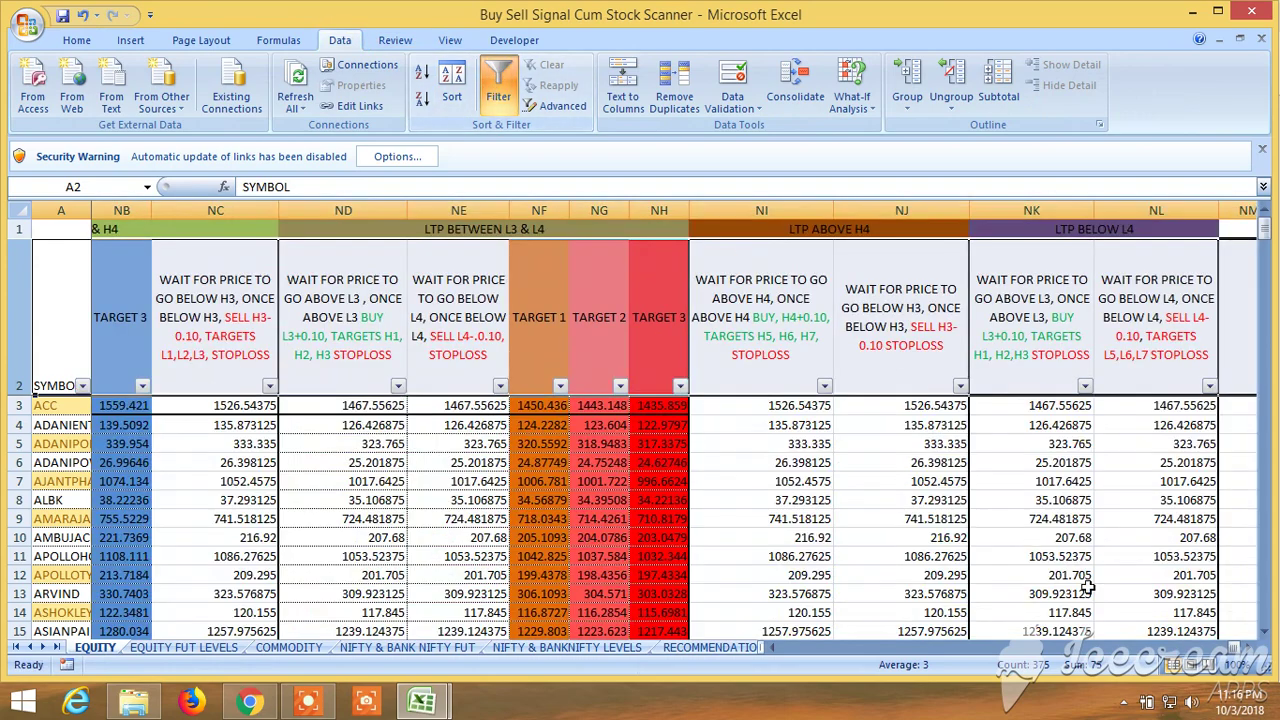
Filter the BUY column under PROBABILITY 3 to exclude FALSE and keep only 0
drag(1235, 652, 1138, 672)
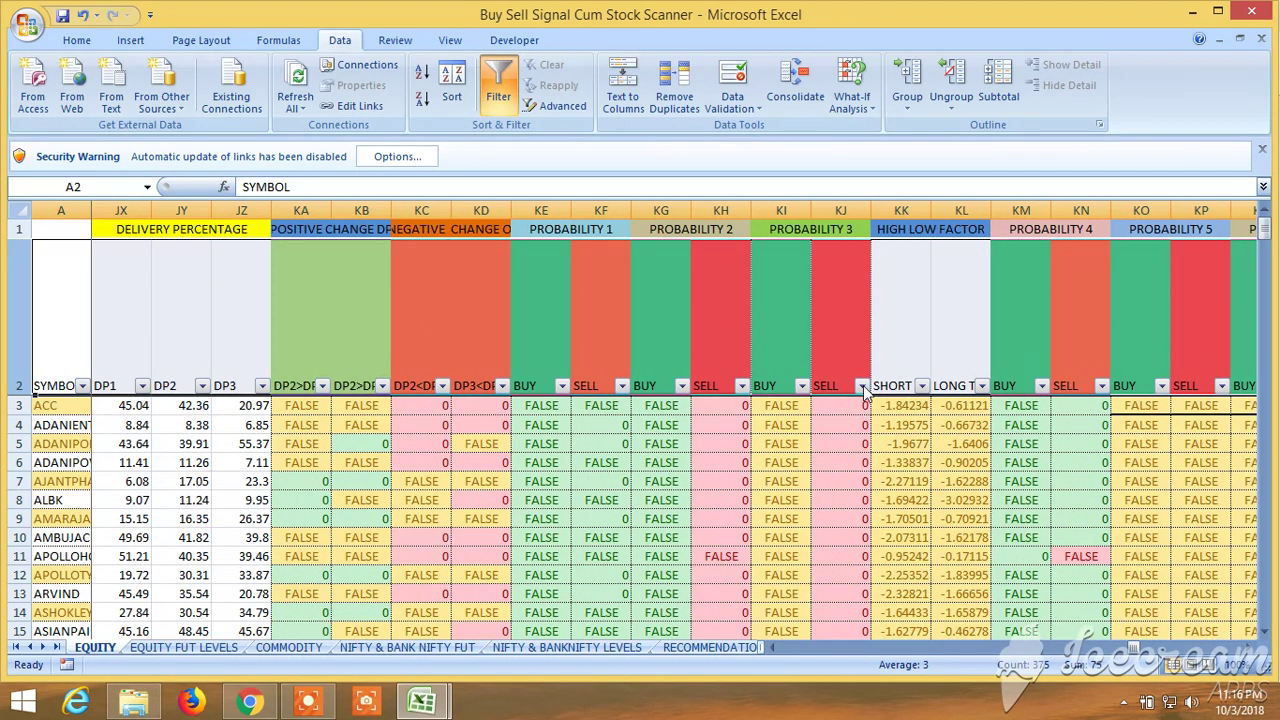
click(802, 387)
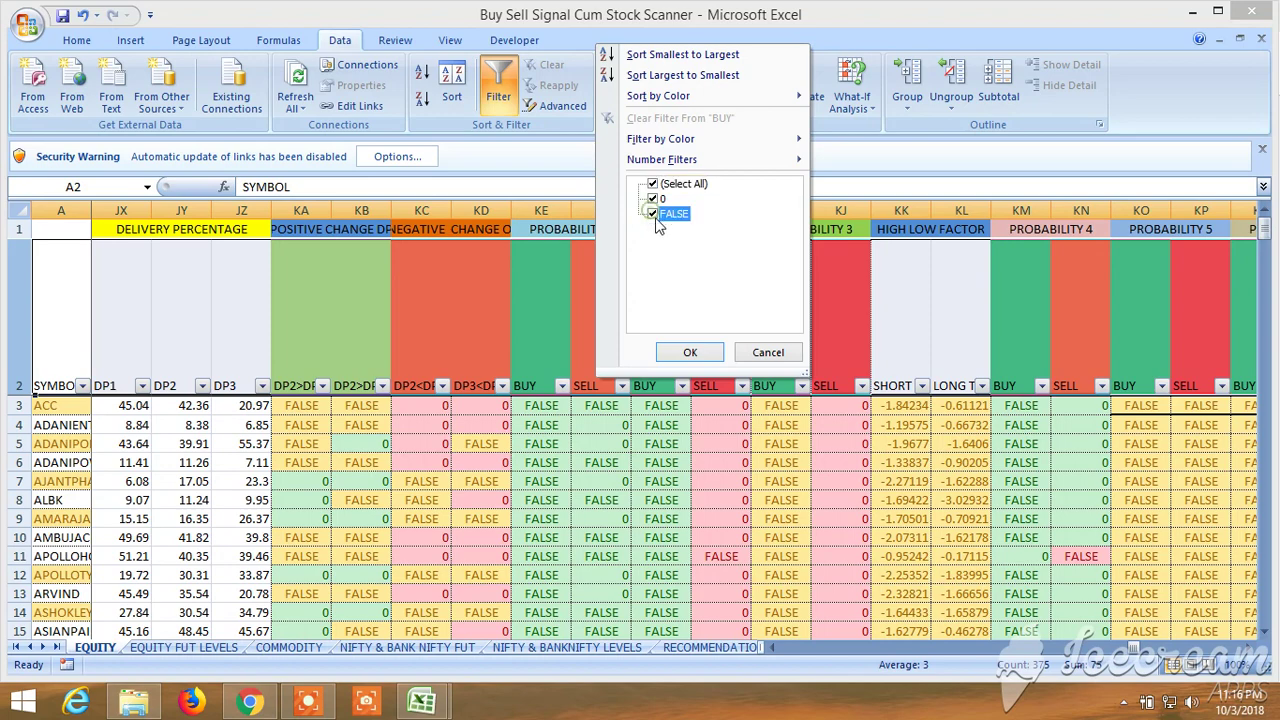
click(652, 214)
click(689, 351)
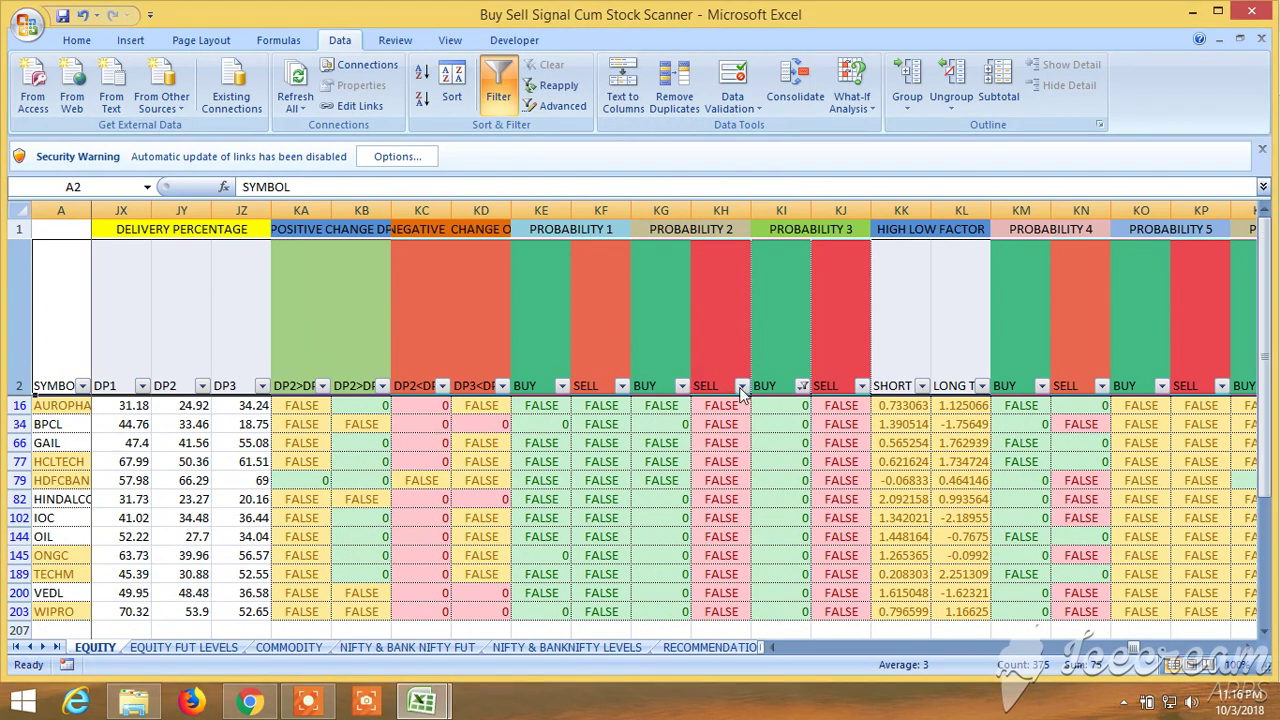
Filter the BUY columns under PROBABILITY 2 and PROBABILITY 1 to exclude FALSE, keeping only 0
click(682, 386)
click(533, 213)
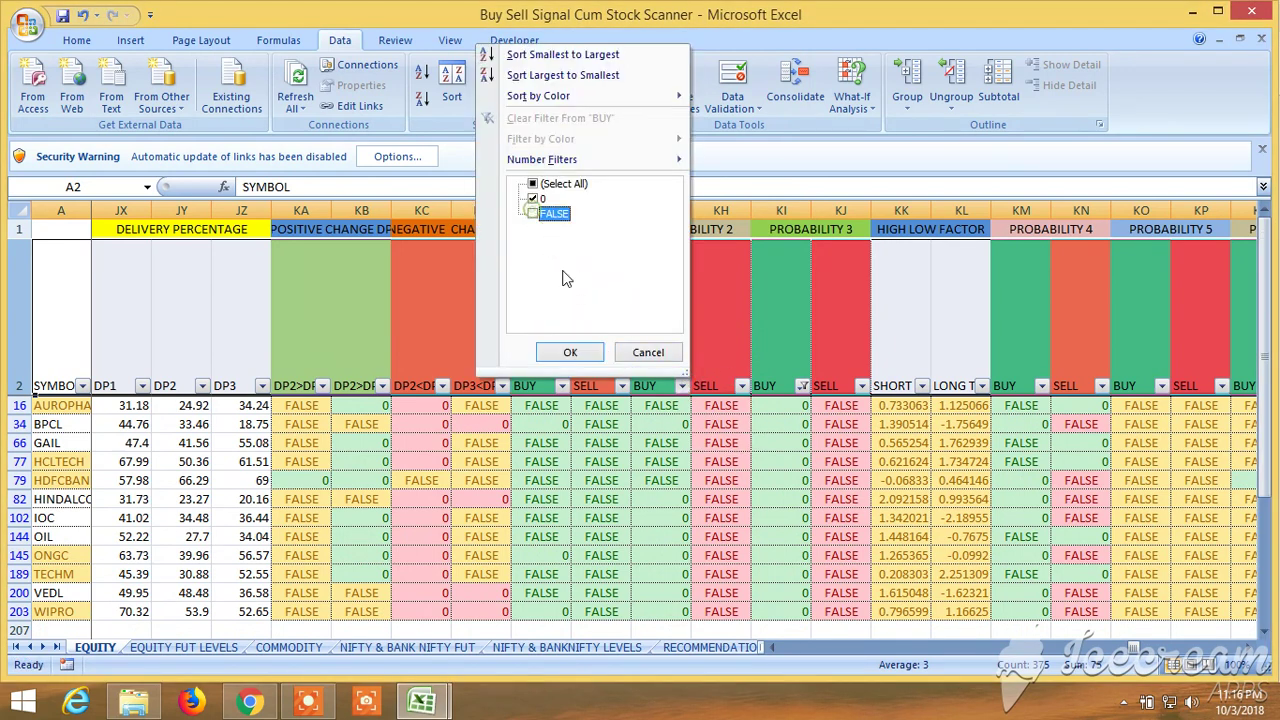
click(570, 352)
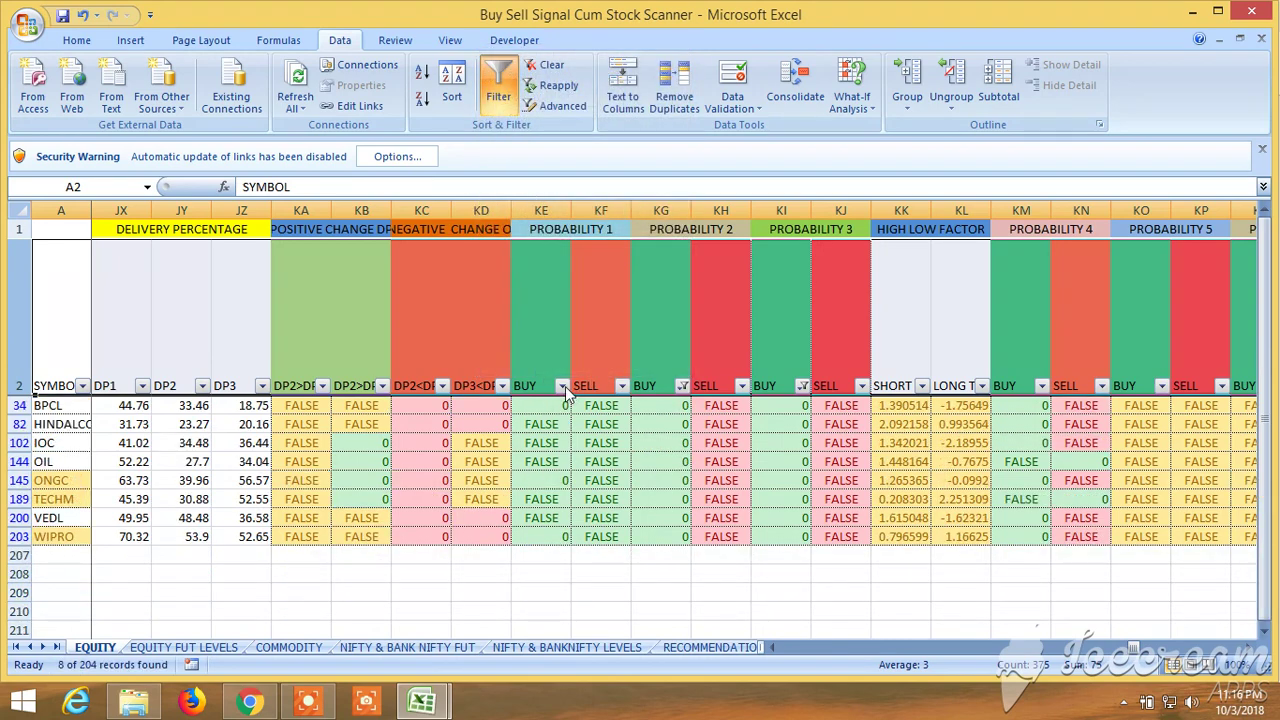
click(562, 386)
click(418, 215)
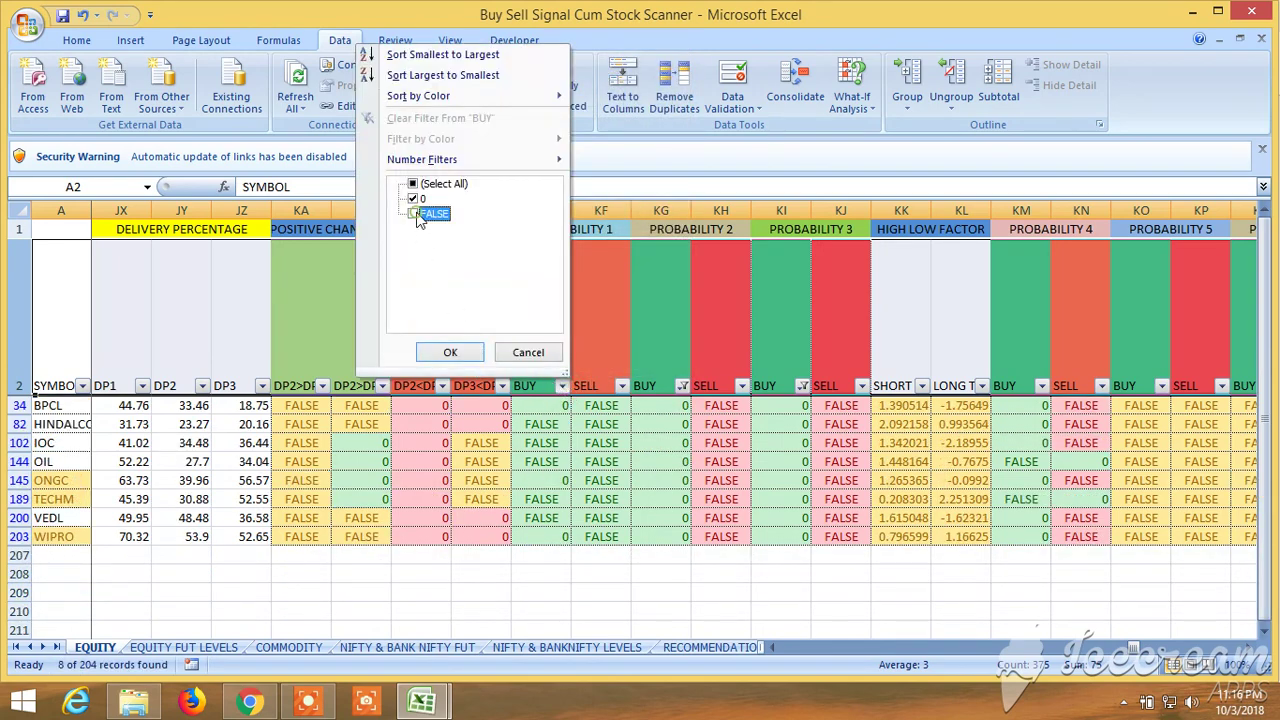
click(445, 352)
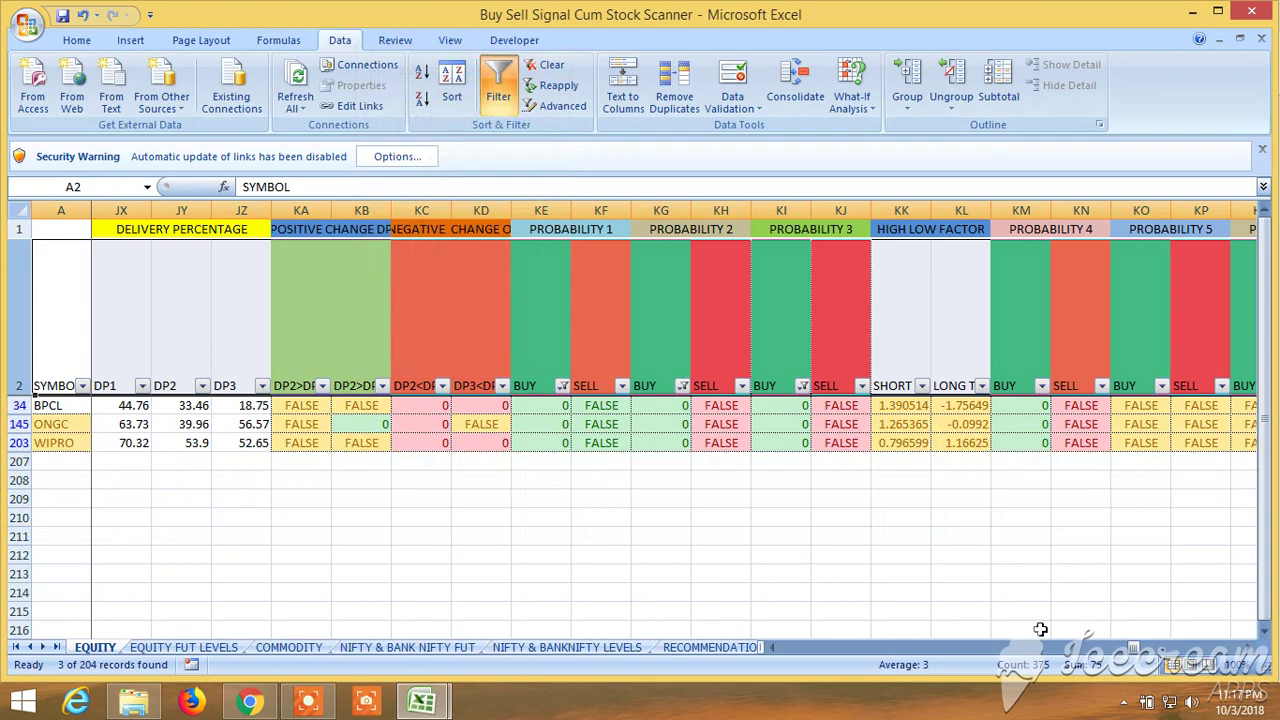
Examine the EMA crossover and PRICE CHANNEL columns for the filtered stocks
drag(1136, 648, 822, 666)
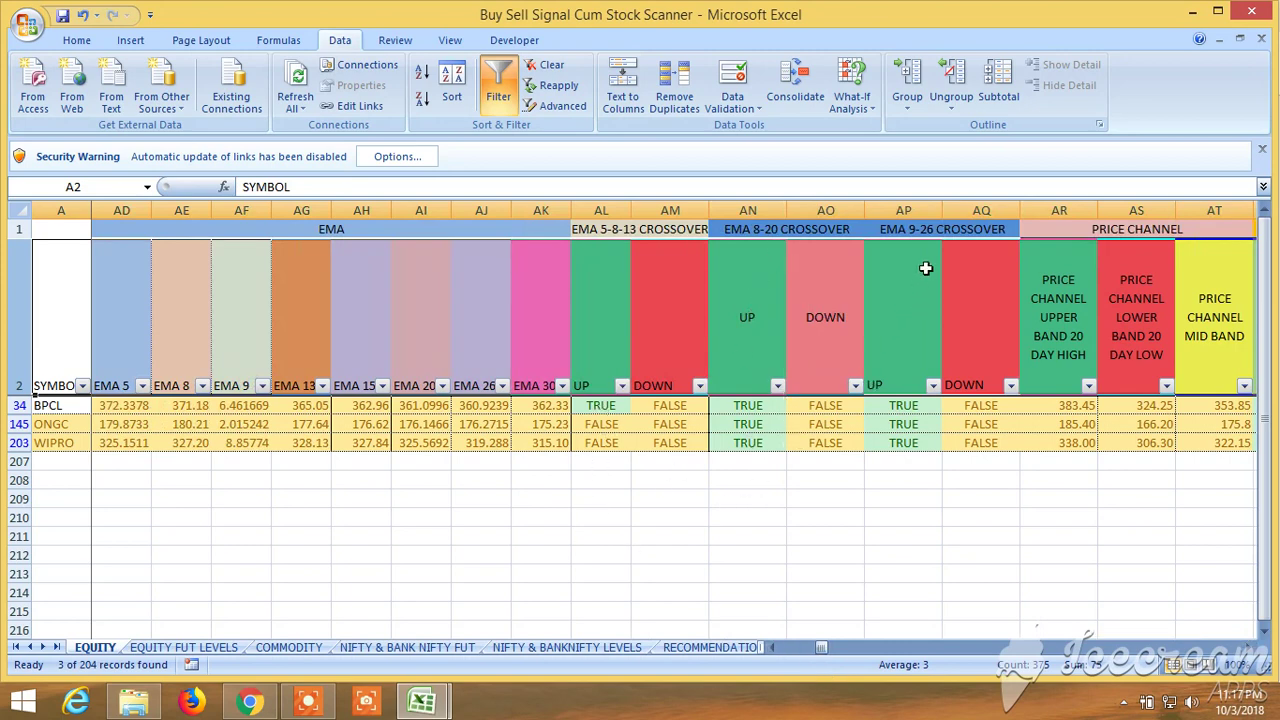
click(1256, 647)
click(1256, 647)
click(1256, 647)
click(1256, 647)
click(1252, 647)
click(1252, 647)
click(1252, 647)
click(1252, 647)
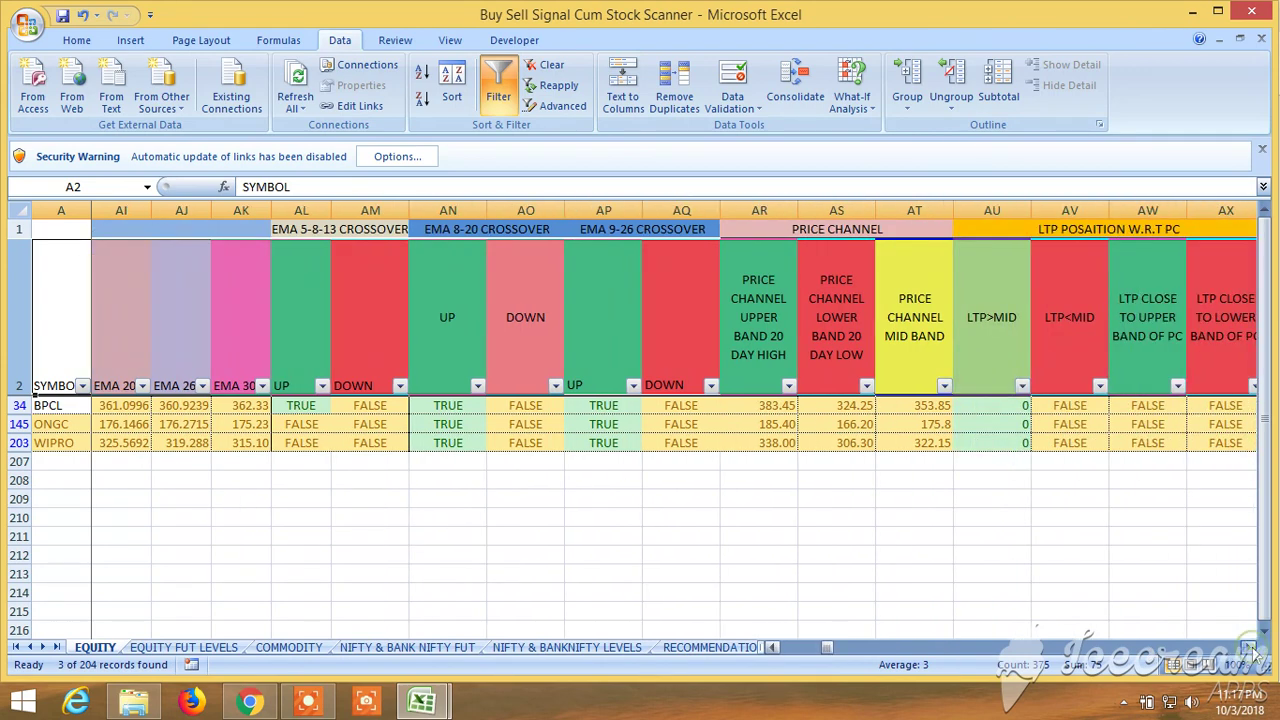
click(1252, 647)
click(1252, 647)
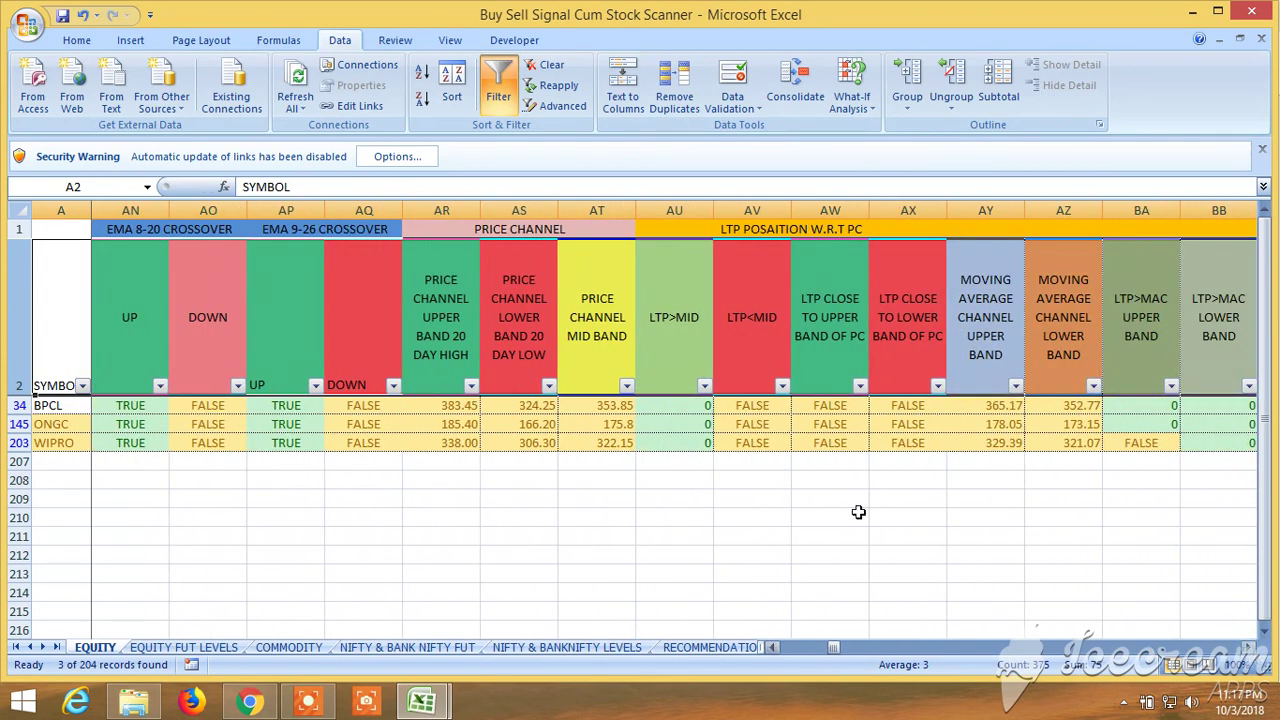
Review the filtered stocks' LTP position against the price and moving average channels, continuing through the linear regression columns
click(1250, 647)
click(1250, 647)
click(1250, 647)
click(1250, 647)
click(1250, 647)
click(1250, 647)
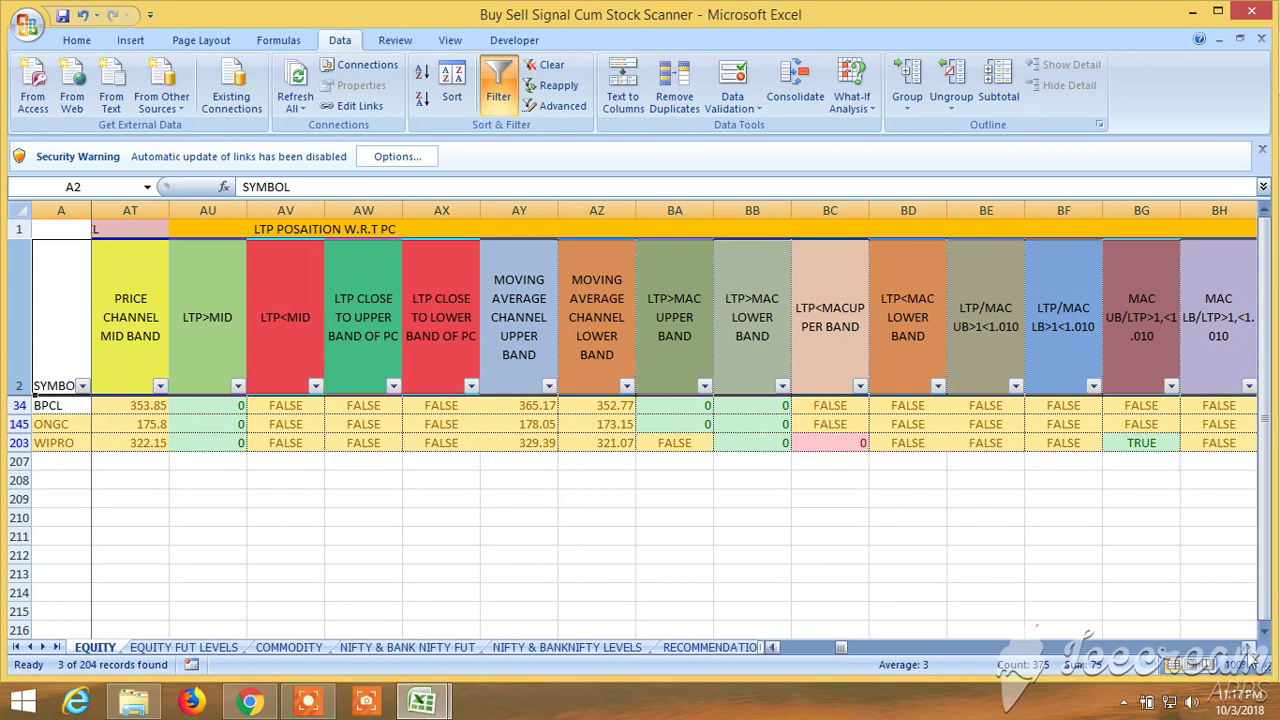
drag(1249, 647, 1250, 652)
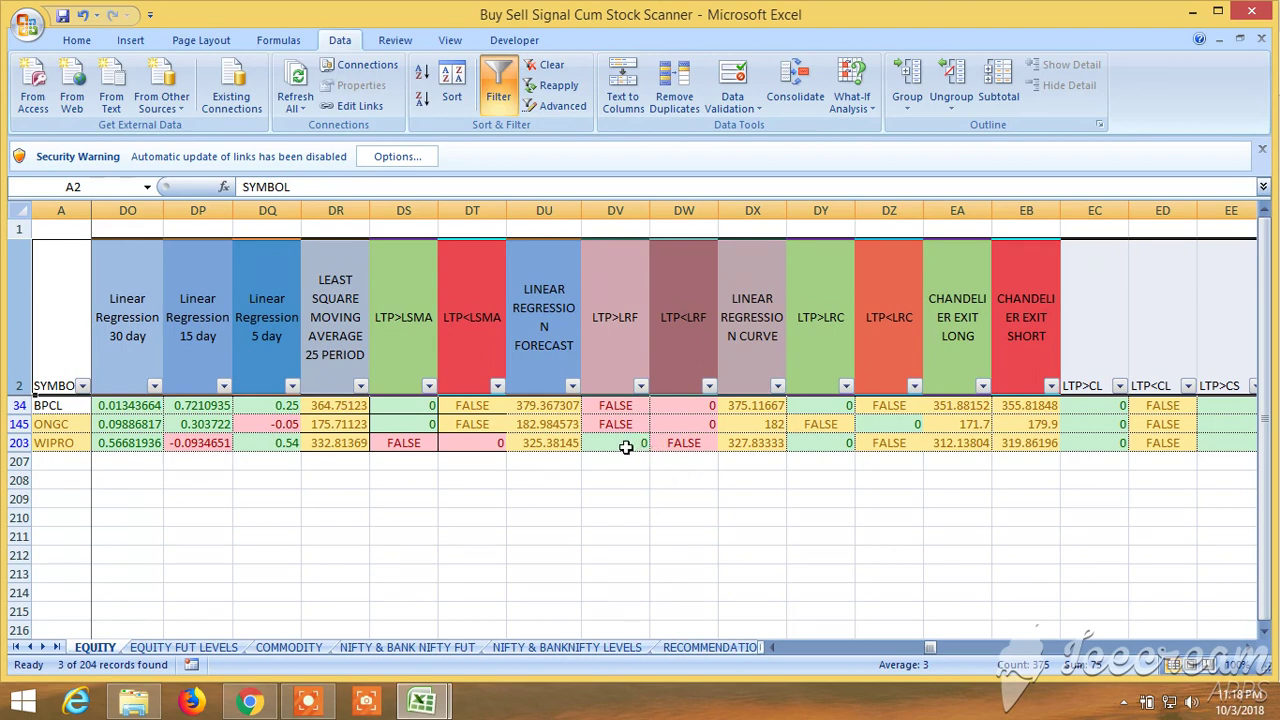
Check the Chandelier Exit, ICHIMOKU CLOUD and intraday LTP position columns for the filtered stocks
click(1248, 648)
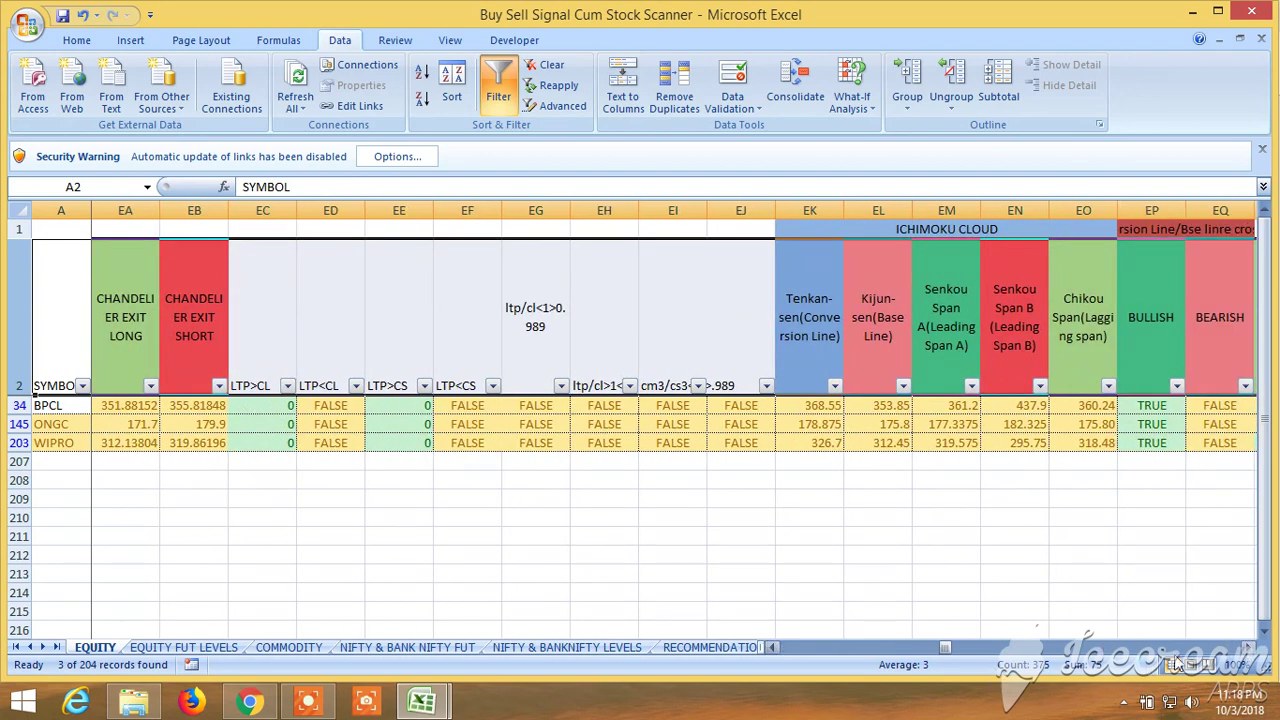
click(1248, 648)
click(1248, 648)
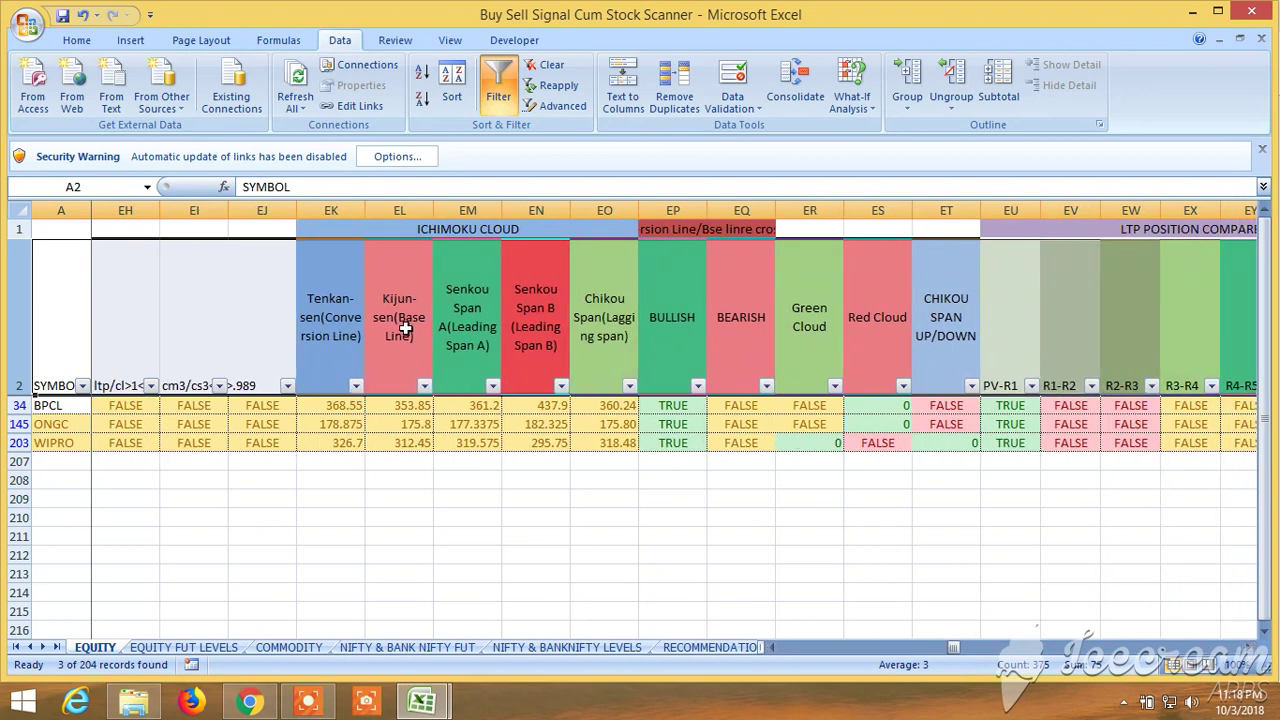
click(1248, 648)
click(1248, 648)
click(1248, 648)
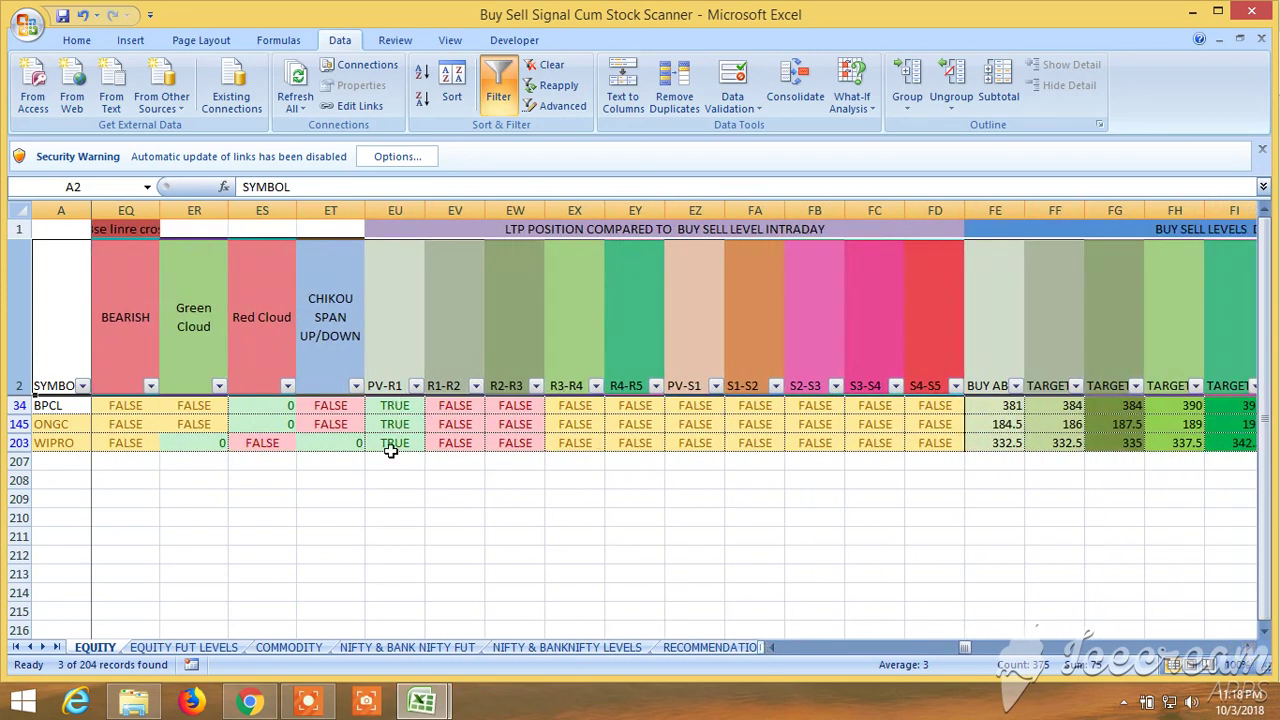
Compare the filtered stocks' LTP position with the swing, positional, short term and long term buy sell levels
click(1250, 648)
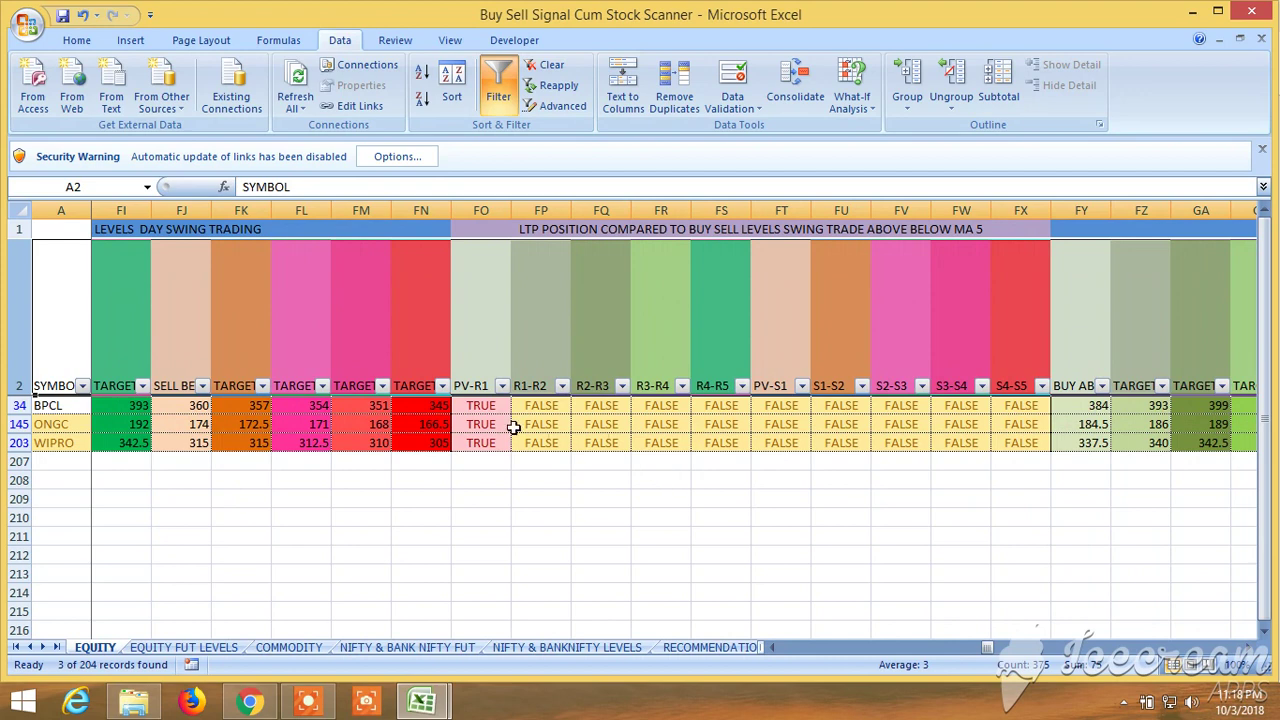
click(1250, 648)
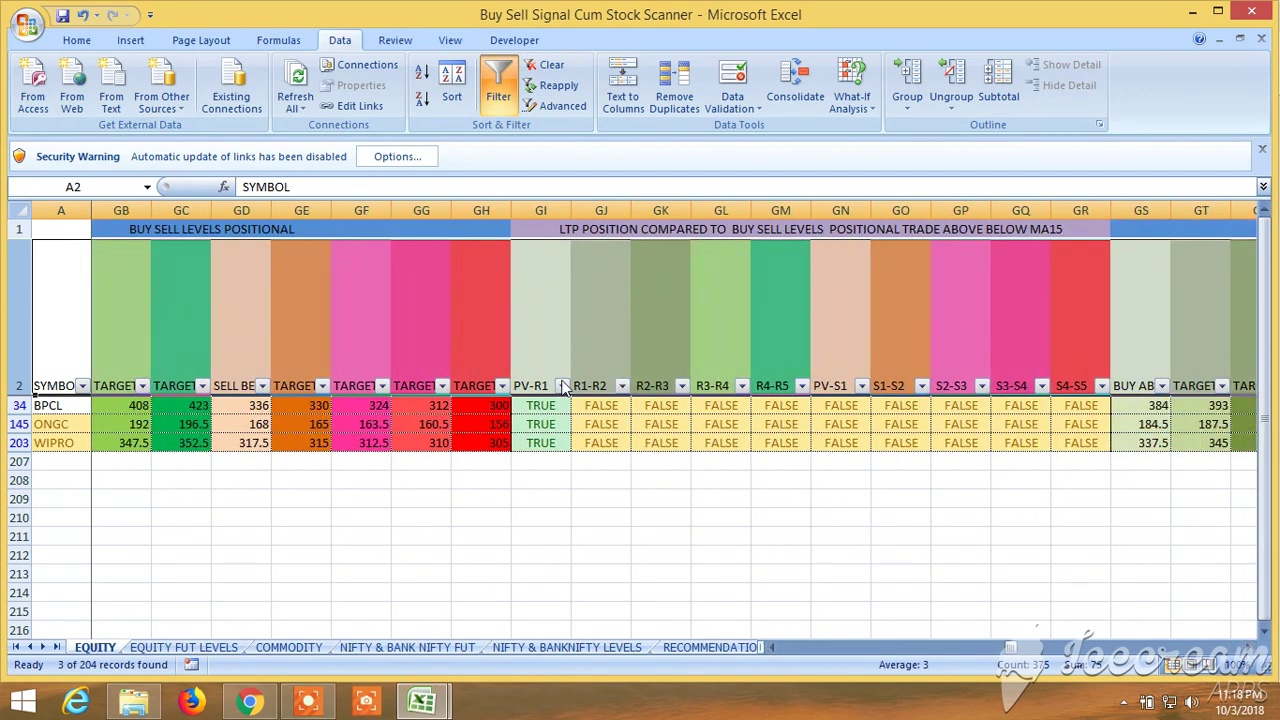
click(1249, 648)
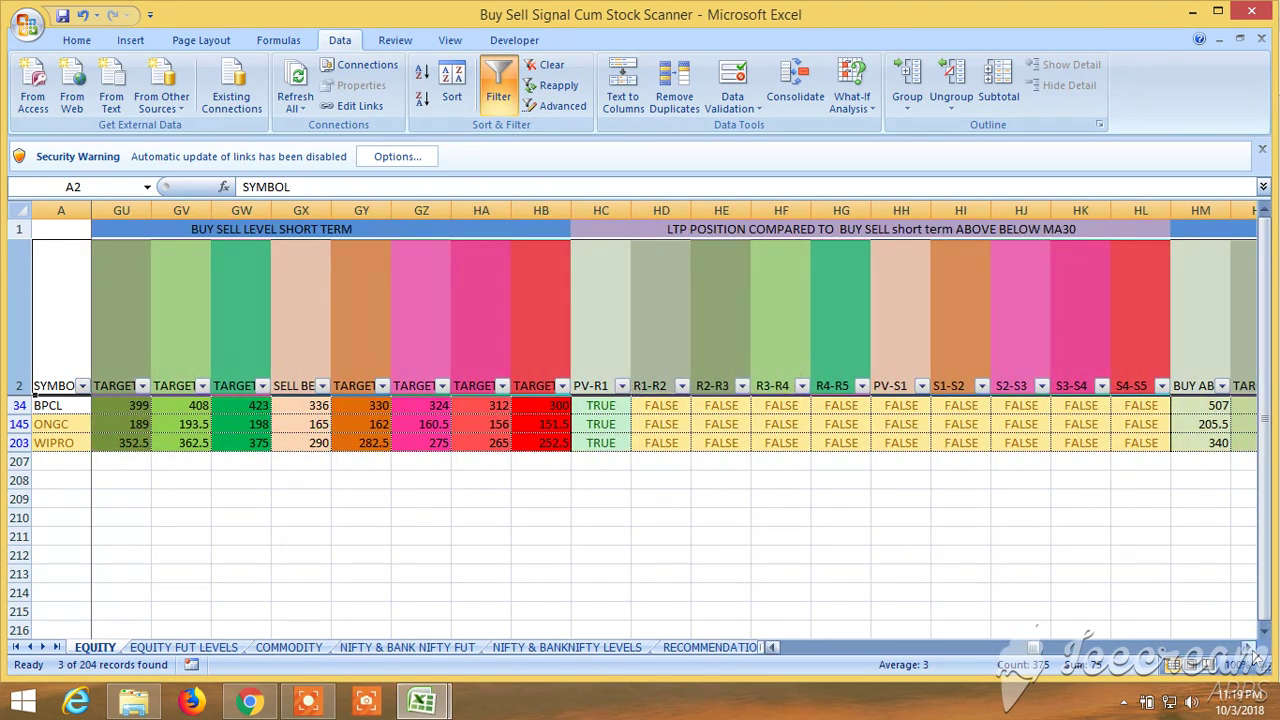
drag(1250, 648, 1250, 648)
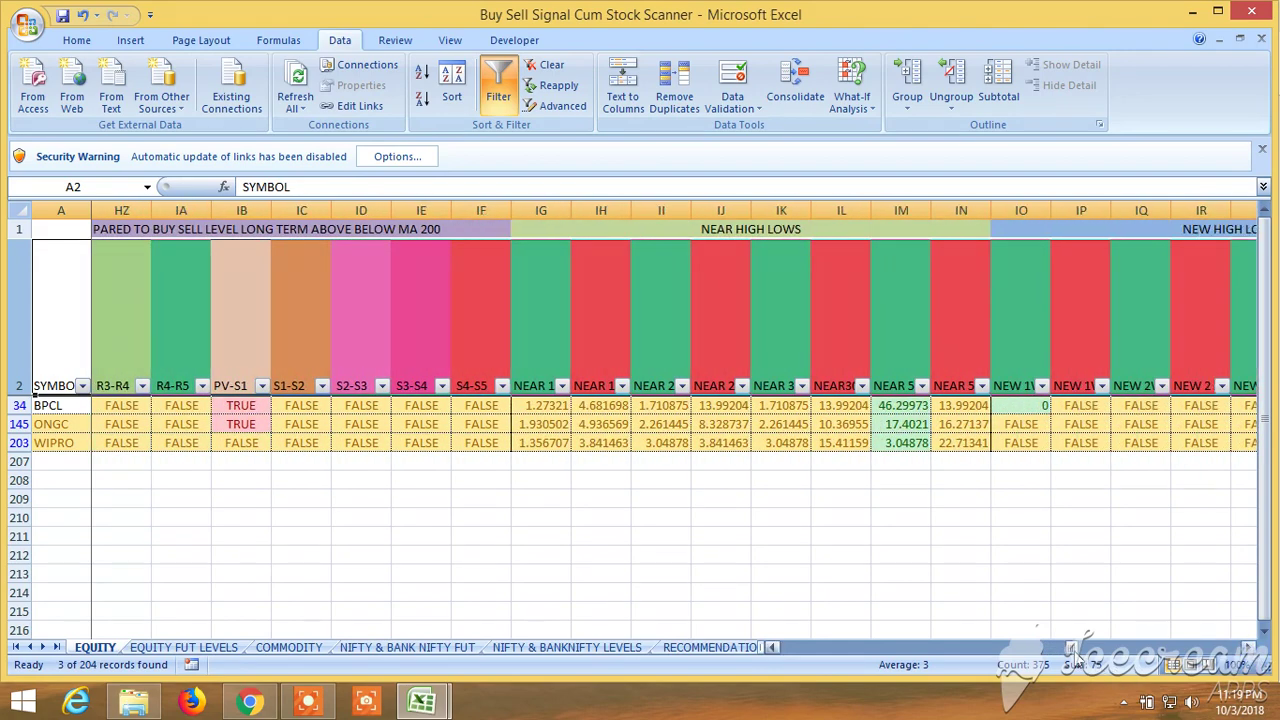
Review the intraday BUY SELL LEVELS at the start of the sheet and the NEW BUY SELL LEVEL 1 and 2 columns
drag(1074, 648, 736, 664)
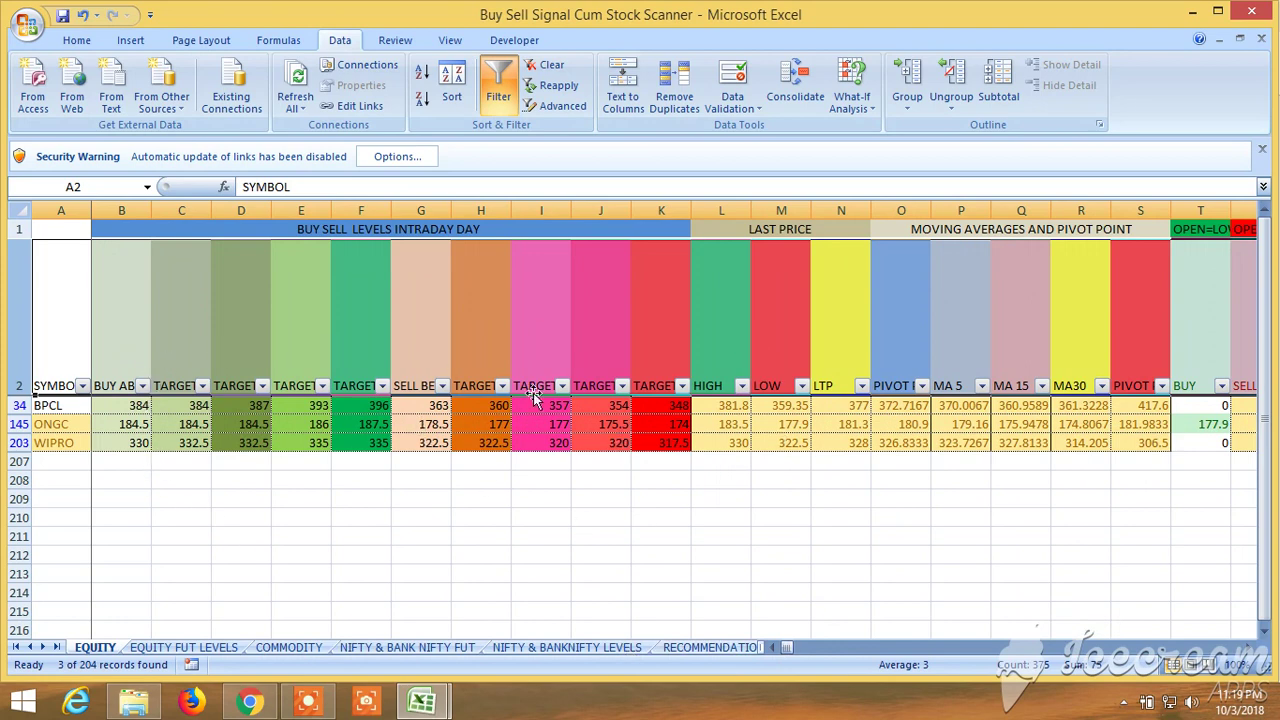
drag(794, 651, 1193, 649)
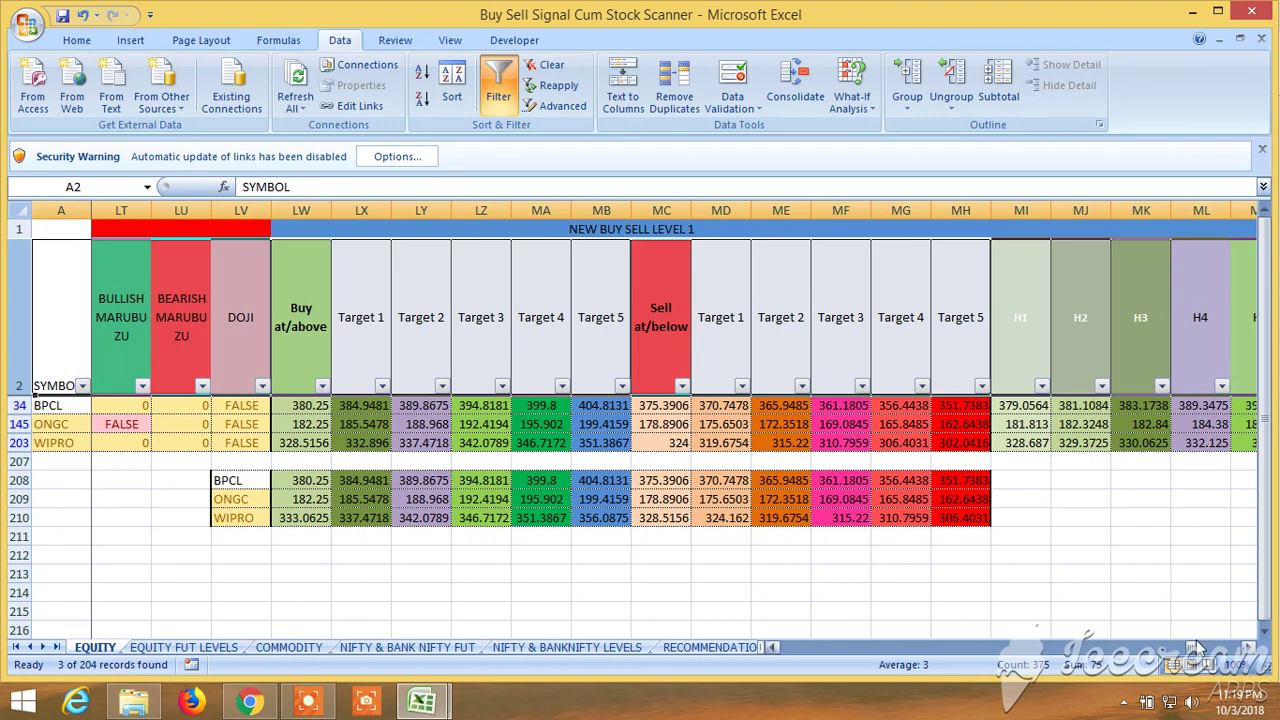
drag(1196, 650, 1210, 652)
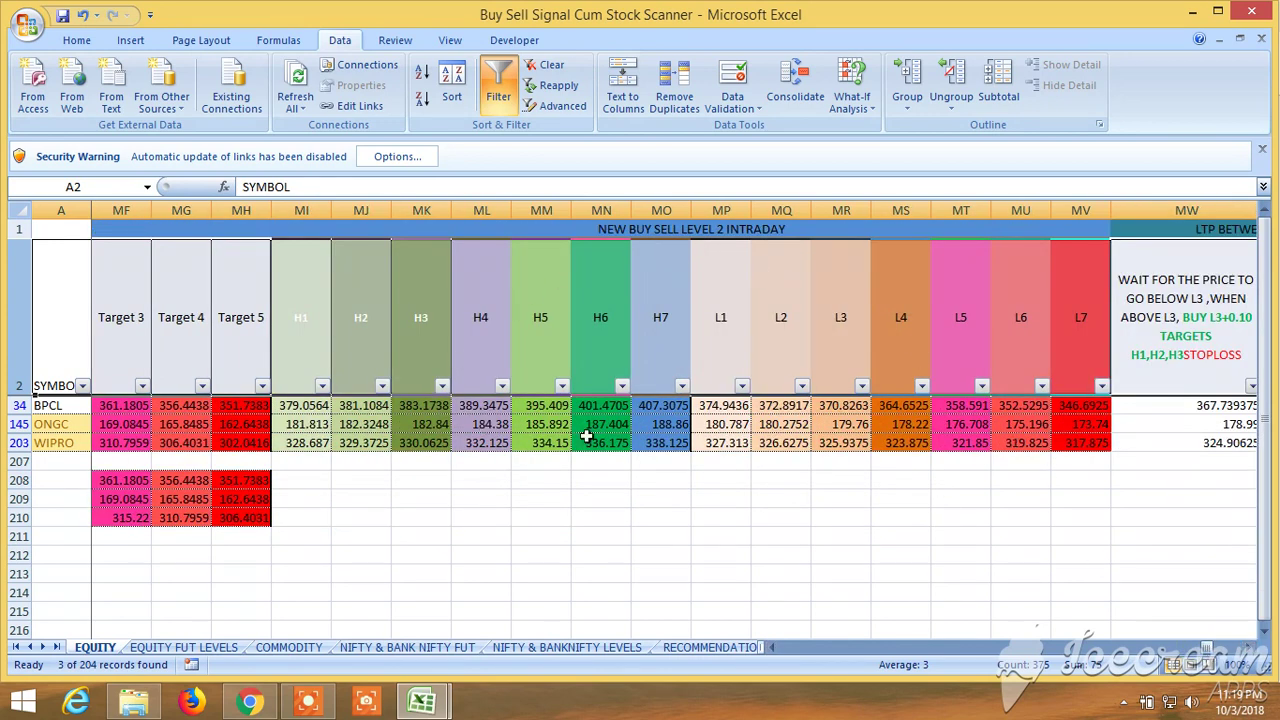
Read the price rules and targets for LTP between H3 & L3, H3 & H4, L3 & L4, above H4 and below L4
click(1249, 648)
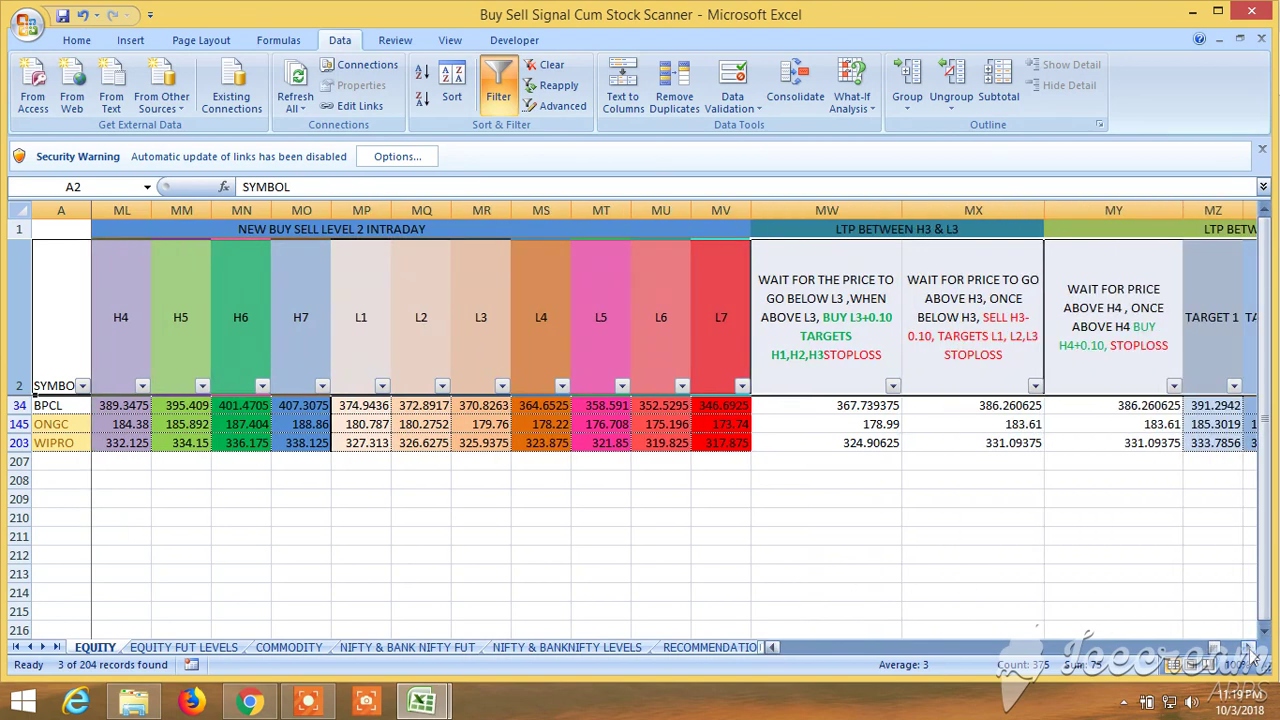
click(1249, 648)
click(1249, 648)
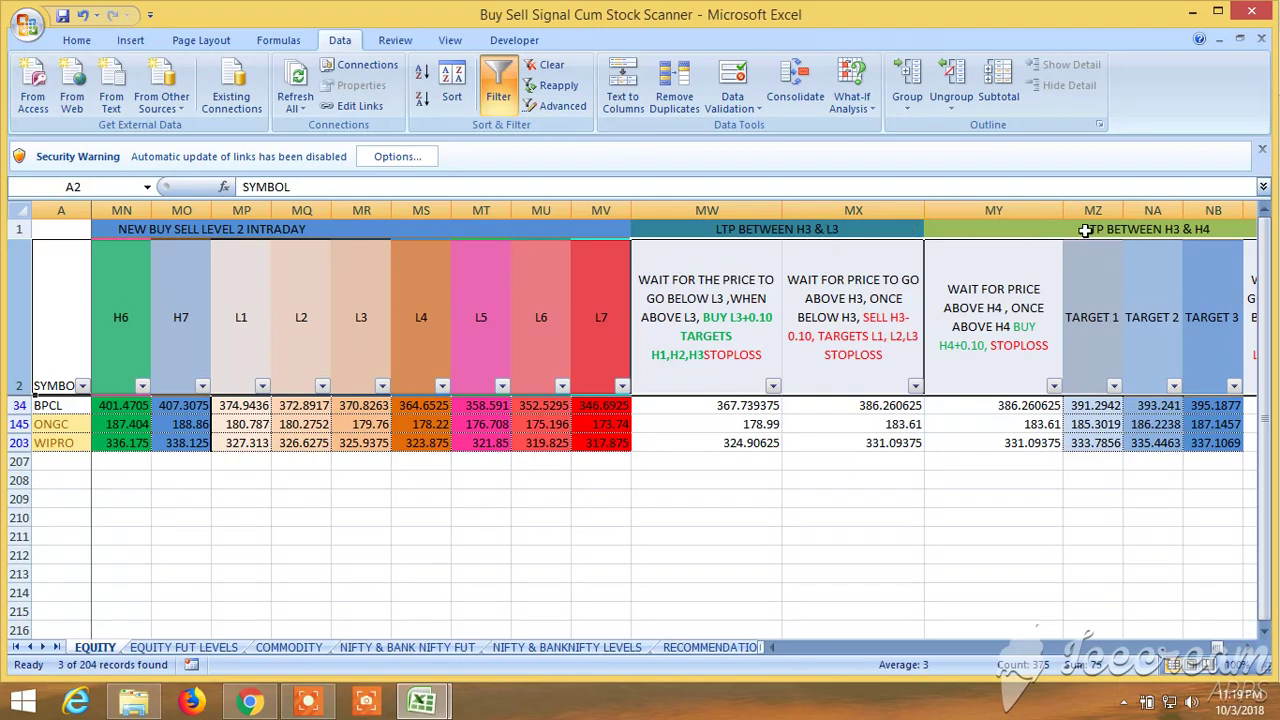
click(1249, 648)
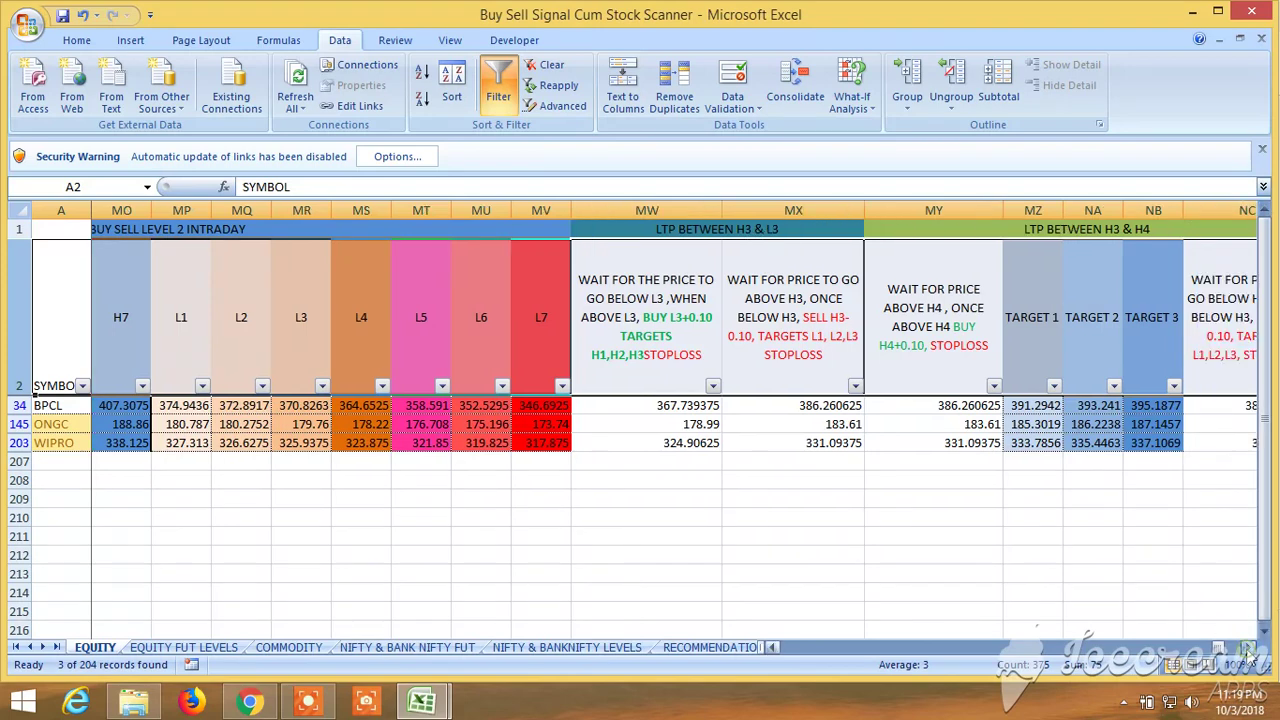
click(1249, 650)
click(1249, 649)
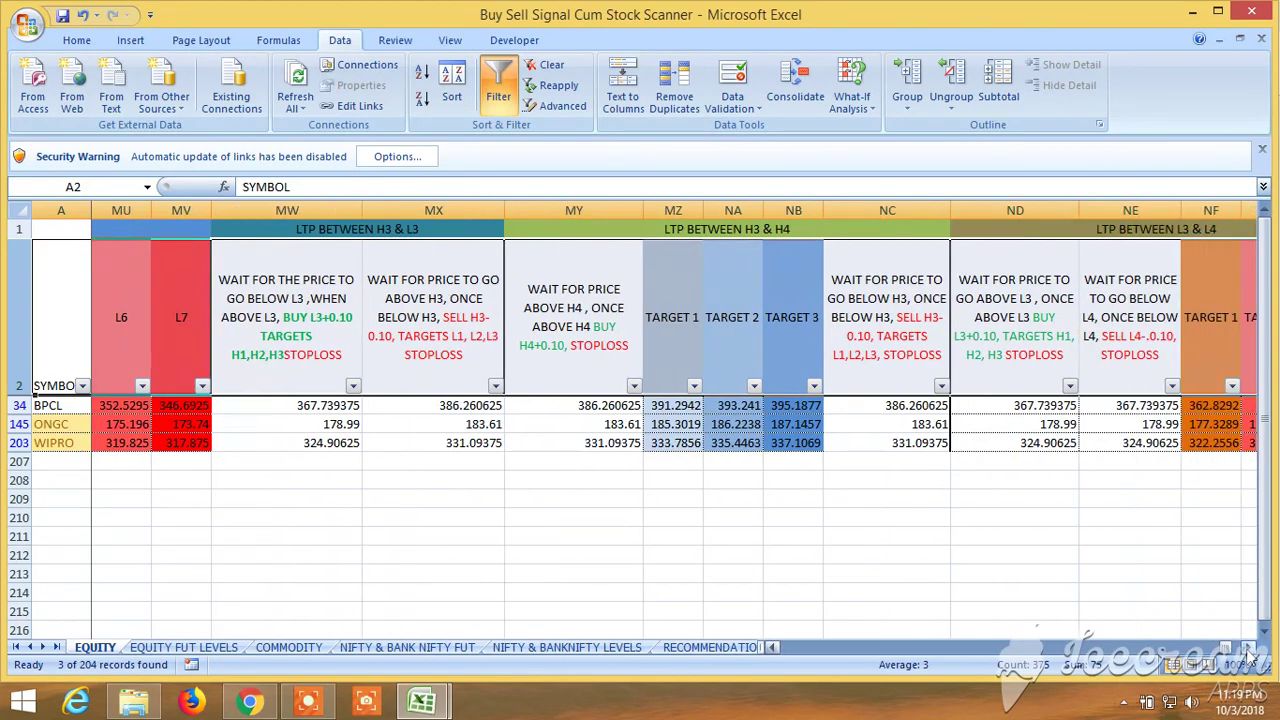
click(1249, 649)
click(1249, 649)
click(1249, 649)
click(1249, 649)
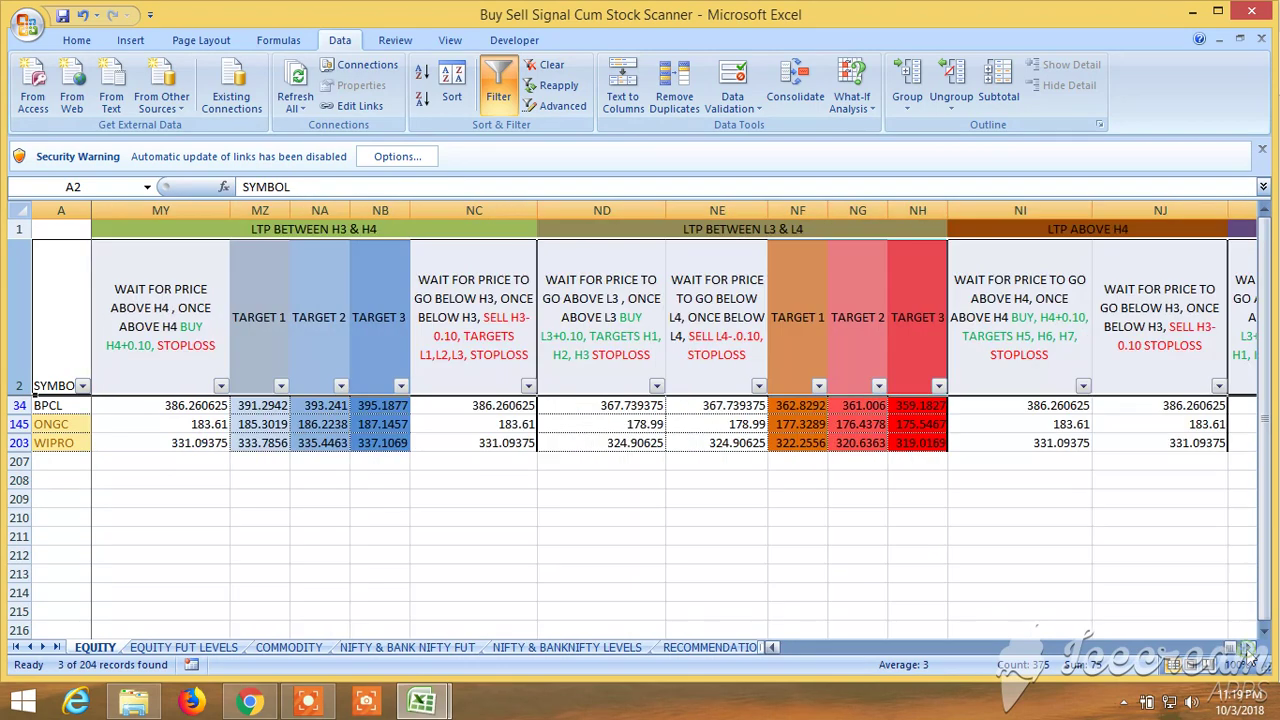
click(1249, 649)
click(1249, 649)
click(1249, 649)
click(1249, 649)
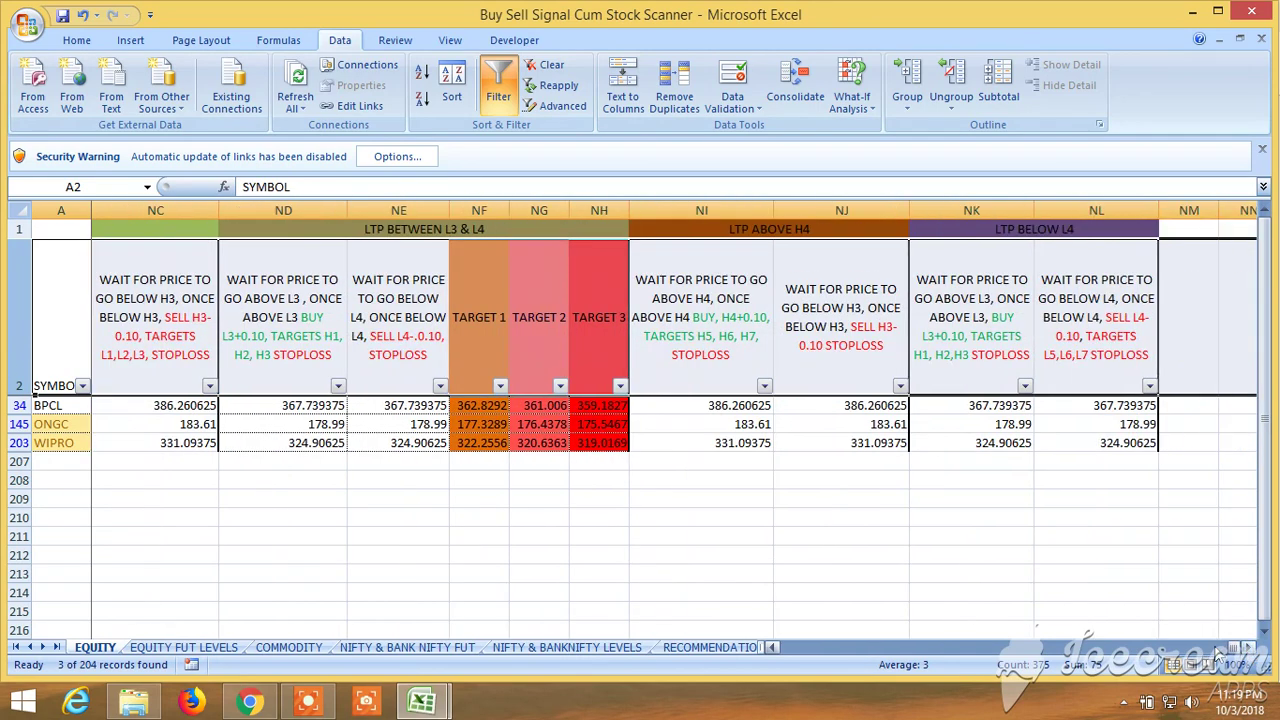
Review the NEW BUY SELL LEVEL 1 values and the Resistance 1–5 and Support 1–5 table on the NIFTY & BANKNIFTY LEVELS sheet
drag(1233, 650, 1055, 663)
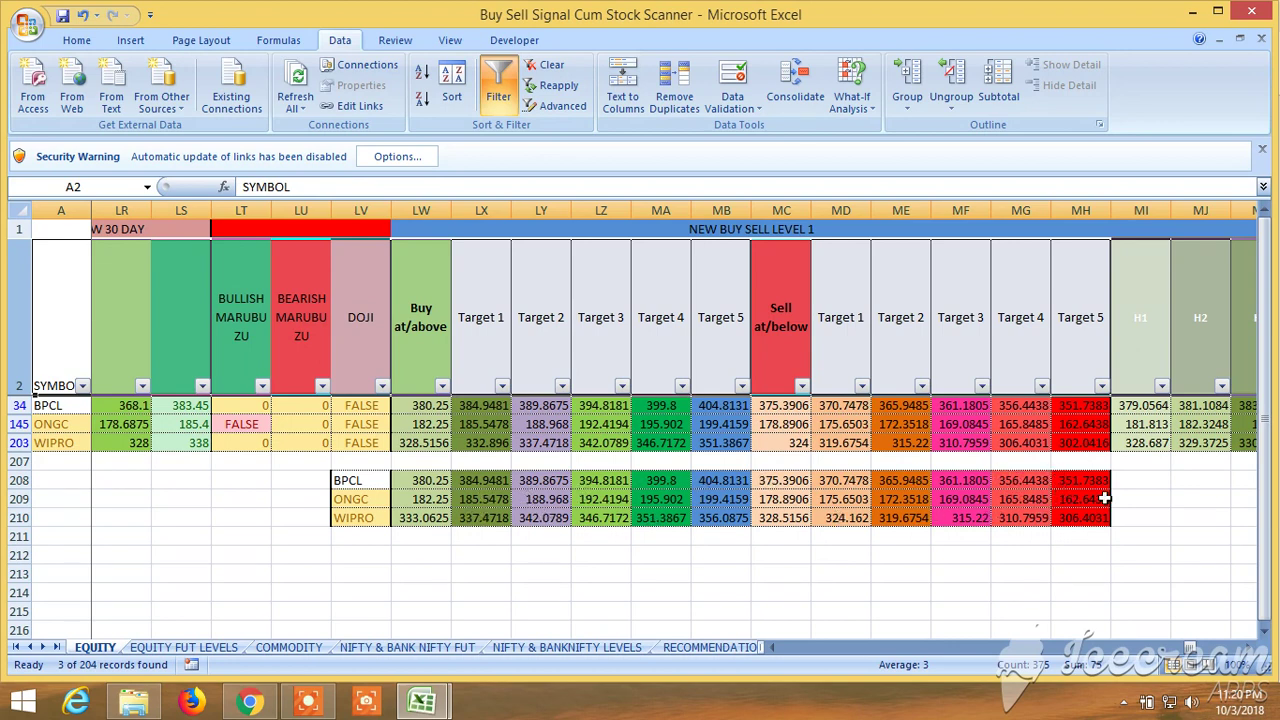
click(598, 649)
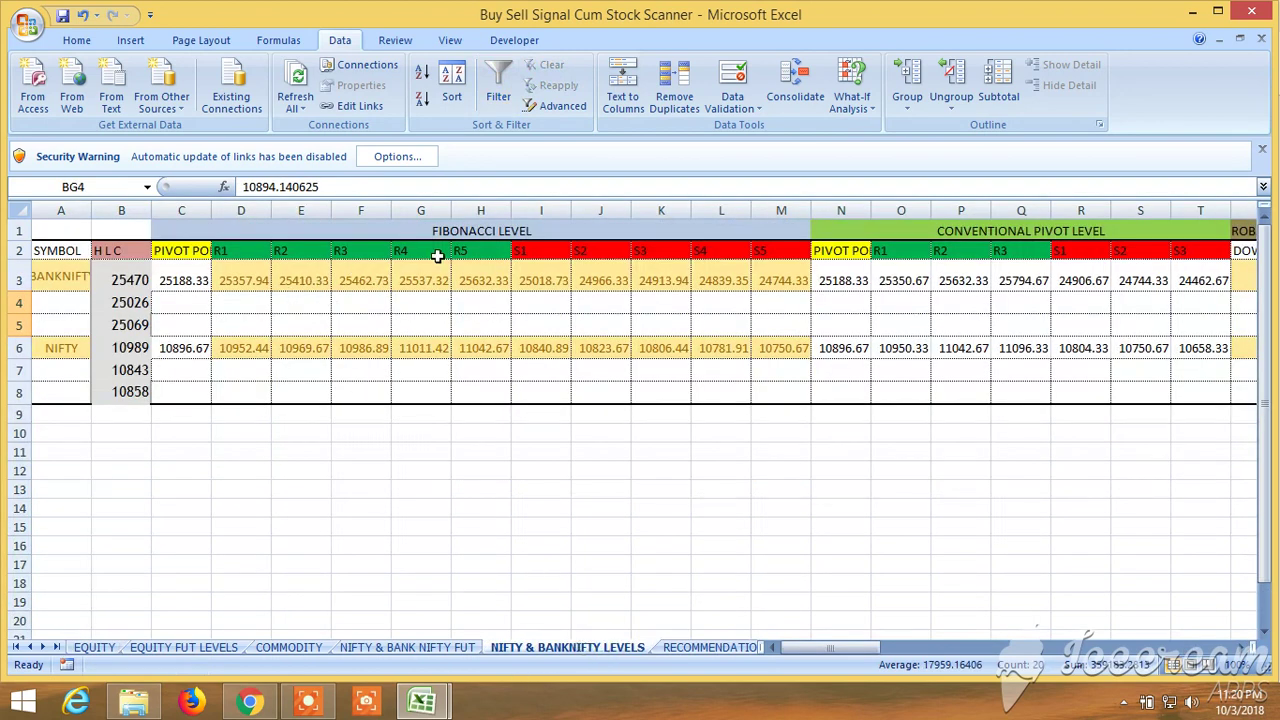
drag(836, 650, 1093, 658)
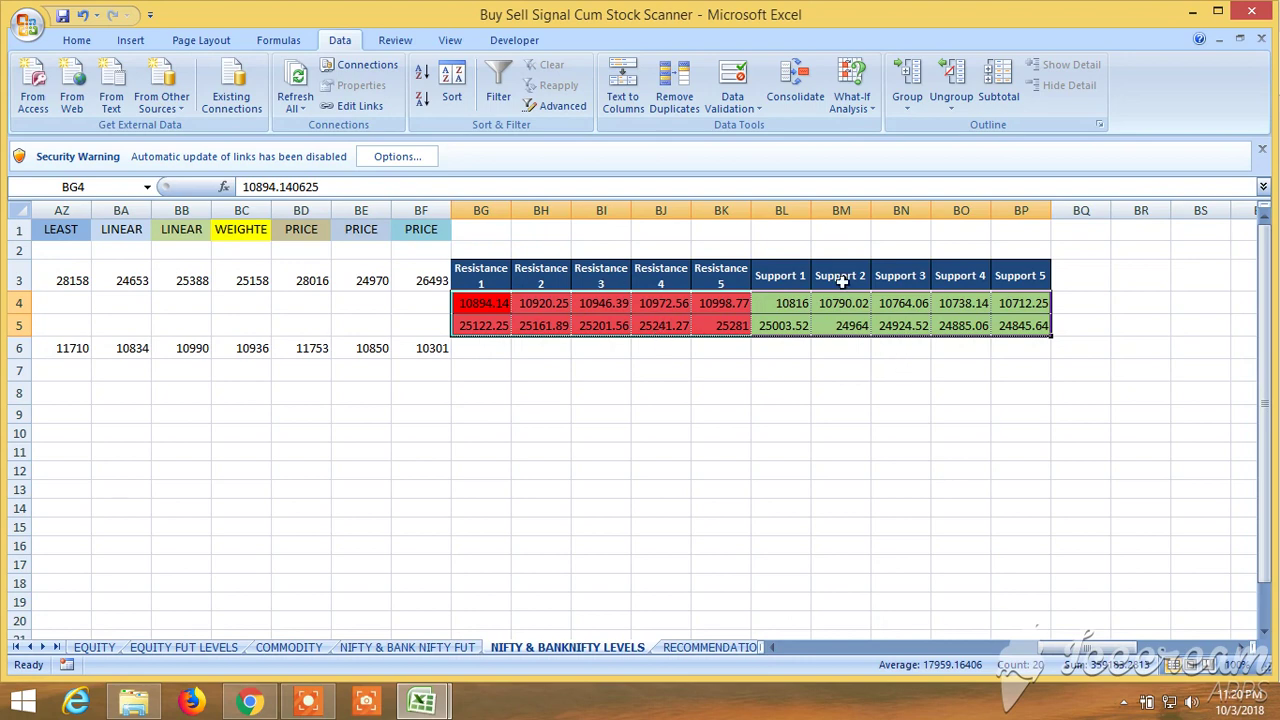
Switch to Chrome to view the BPCL live chart on Investing.com
click(250, 701)
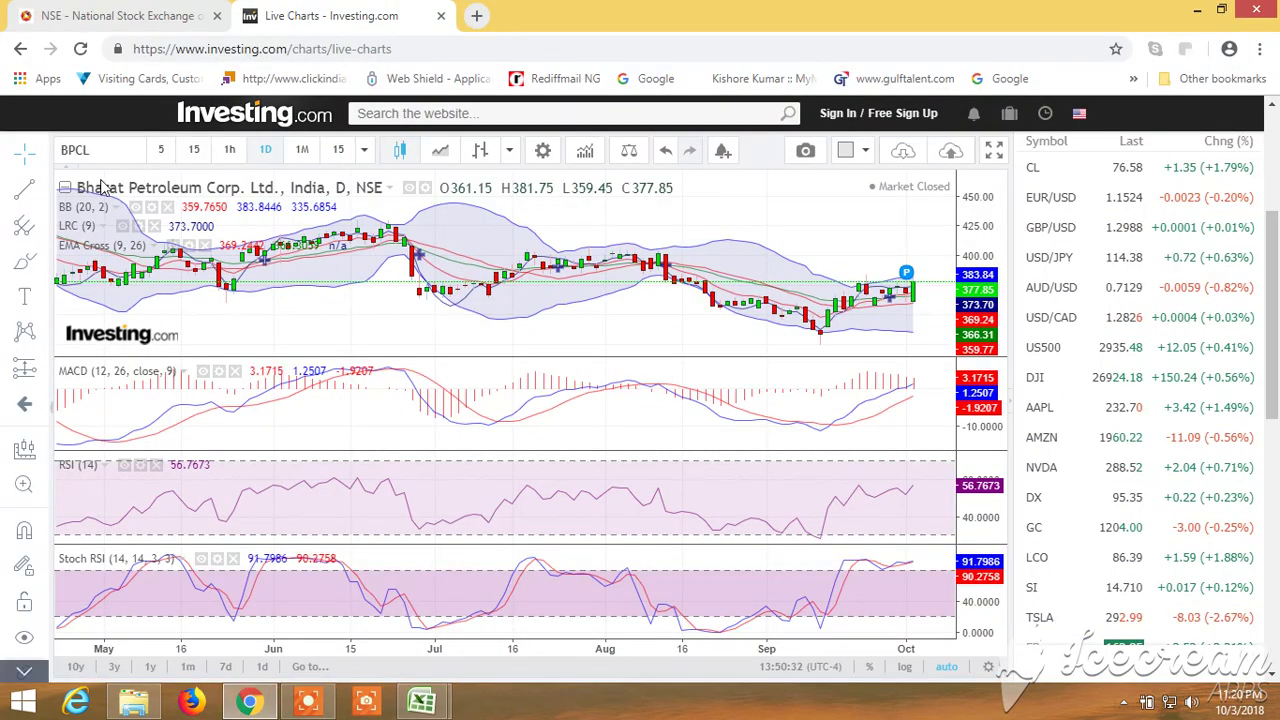